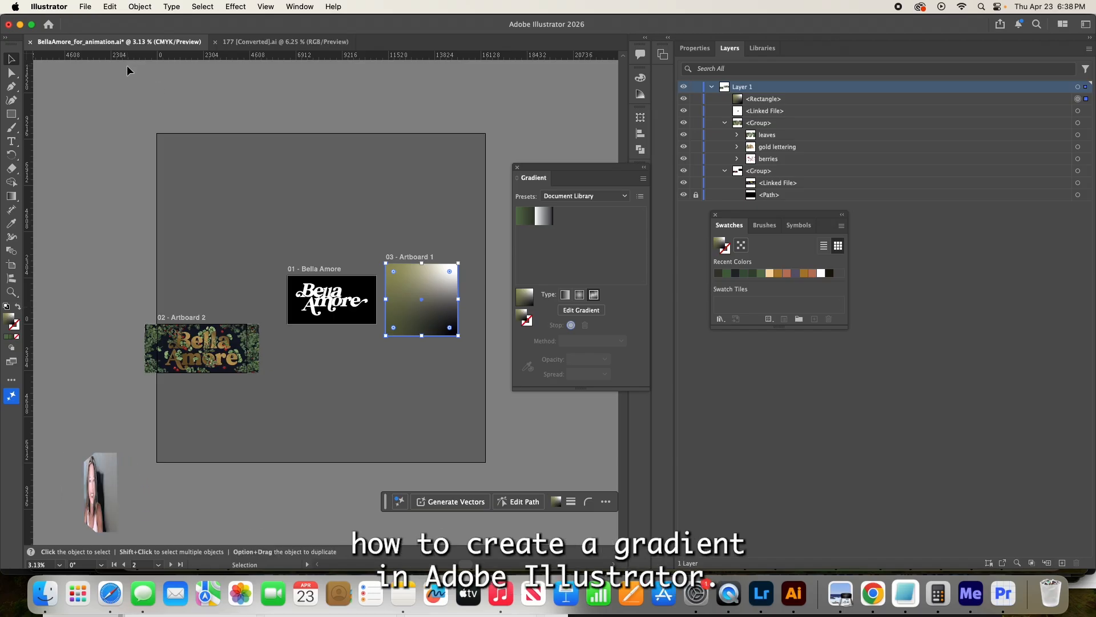
- Enter artboard editing from the document setup and add one artboard below Artboard 1 and another to the left of that new one
click(85, 7)
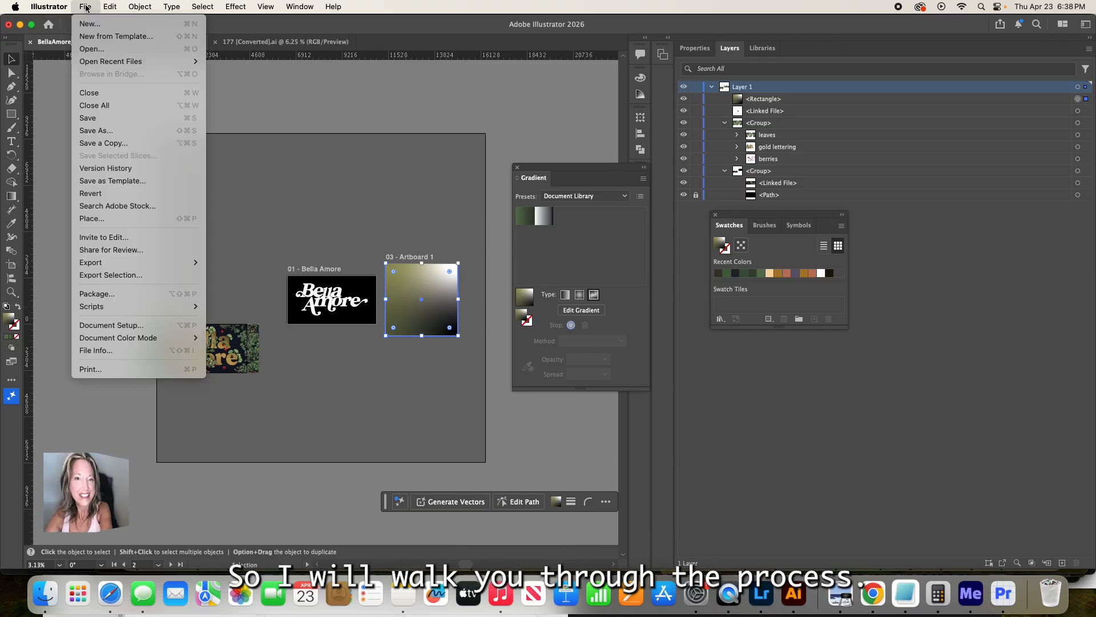
click(105, 326)
click(641, 209)
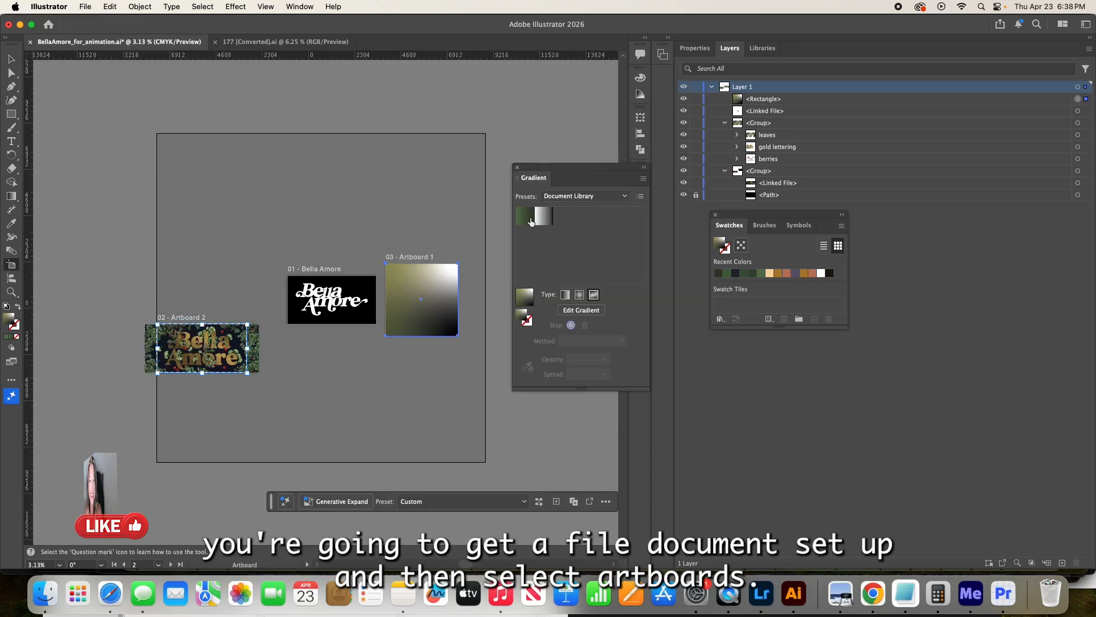
click(421, 347)
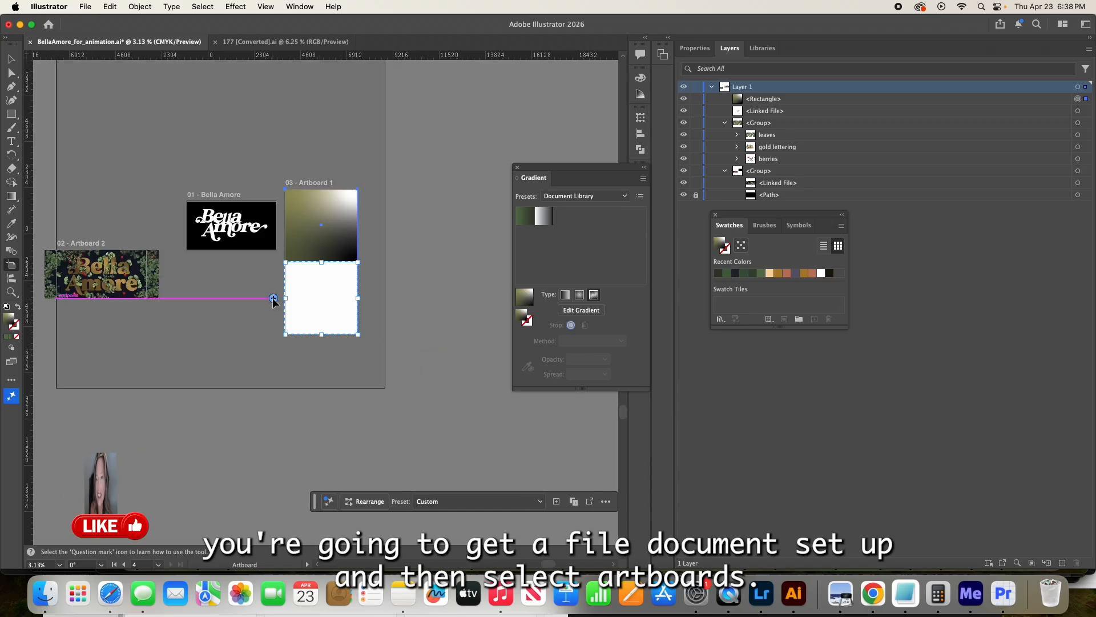
click(274, 298)
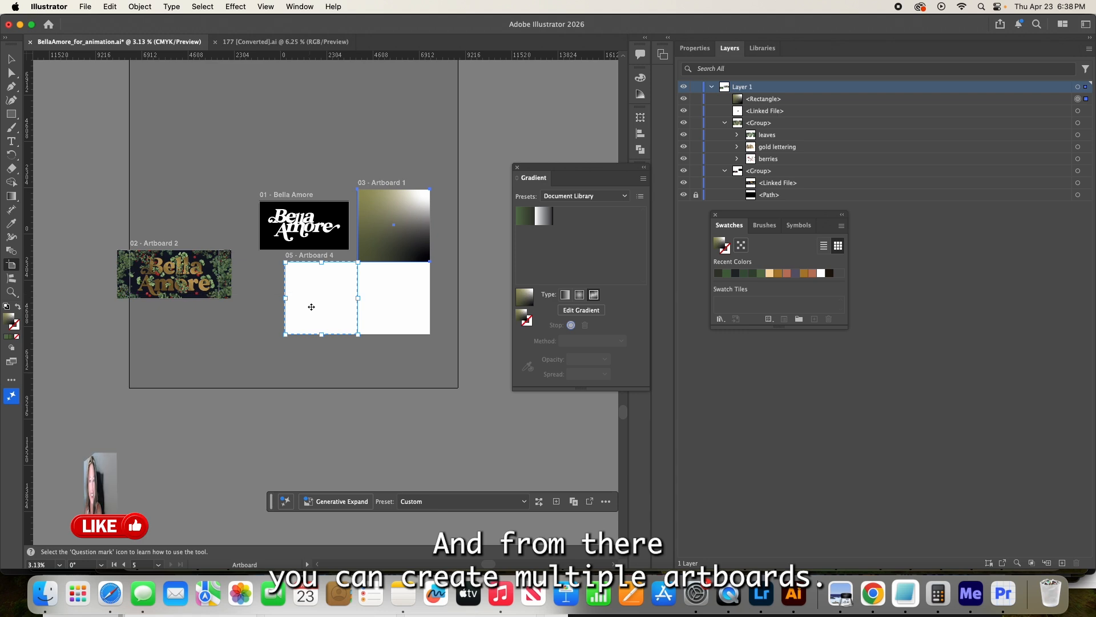
- Add another artboard directly above Artboard 1 and display its properties
click(269, 299)
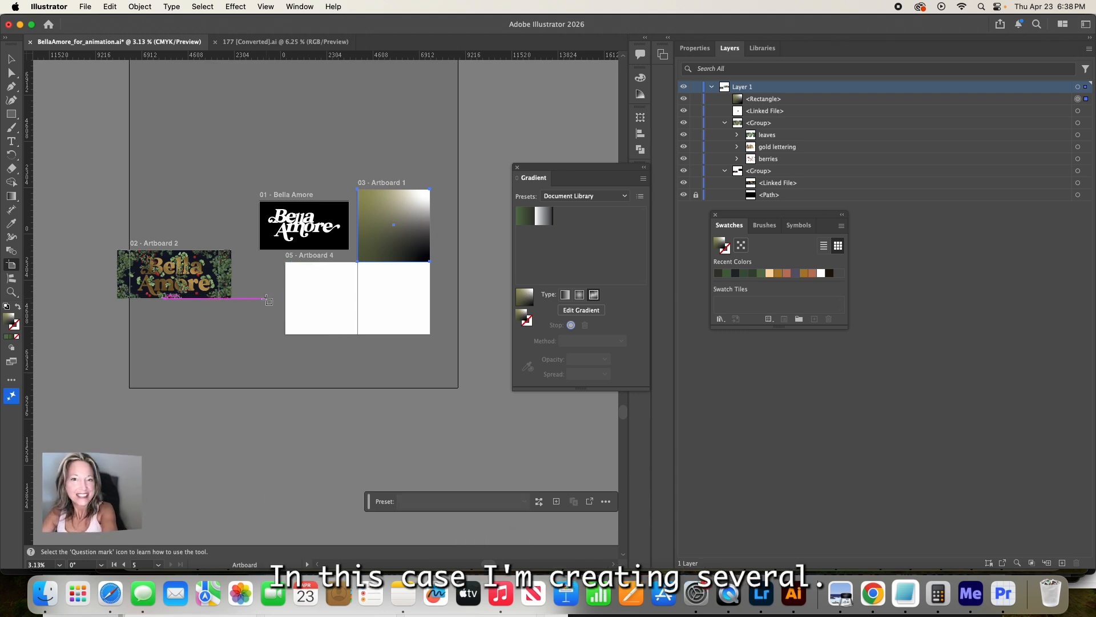
click(324, 308)
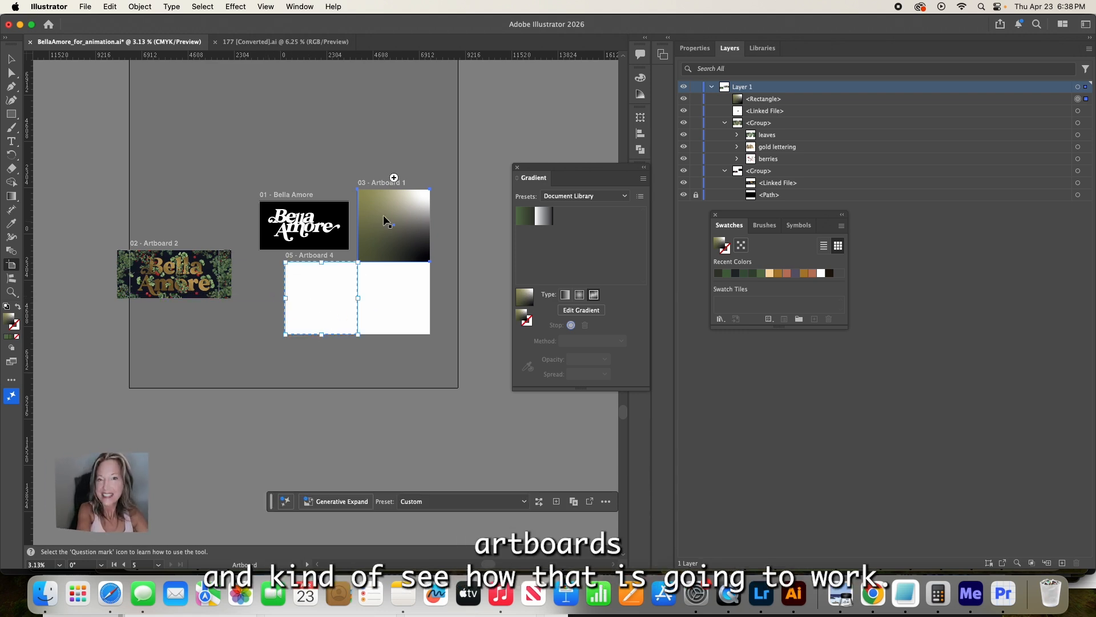
click(393, 178)
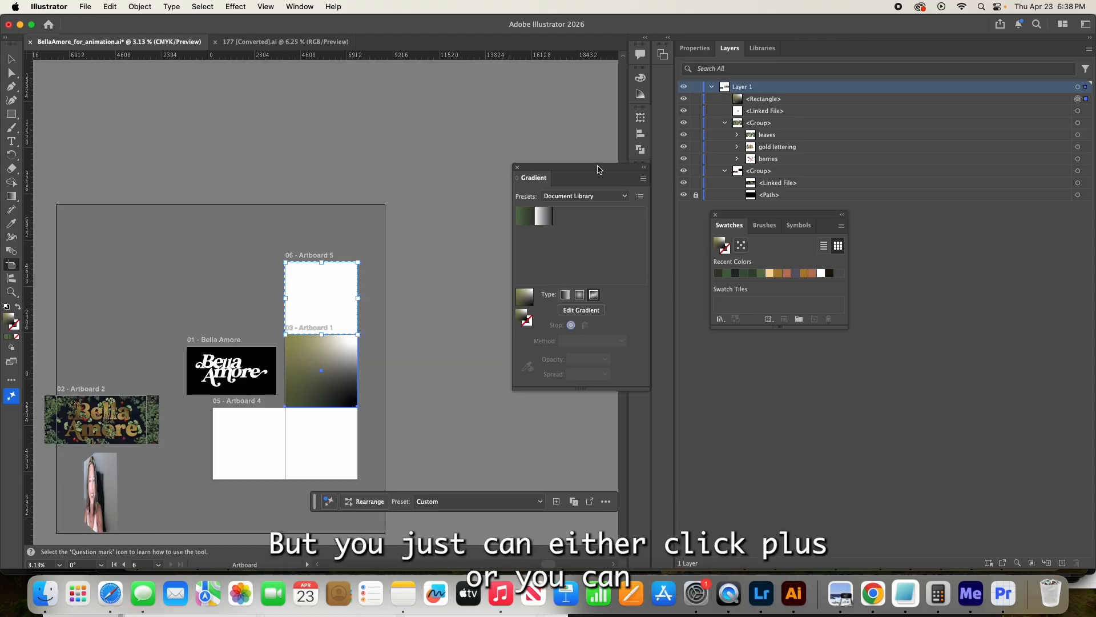
click(696, 48)
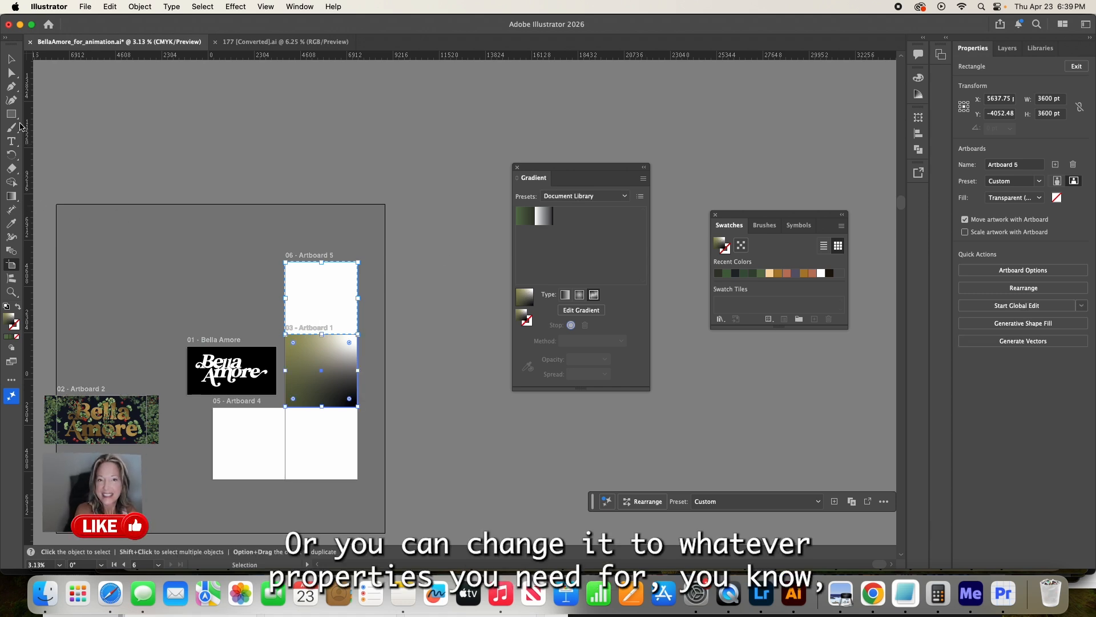
- Draw a 3600 by 3600 pt square covering the whole new artboard above Artboard 1
key(m)
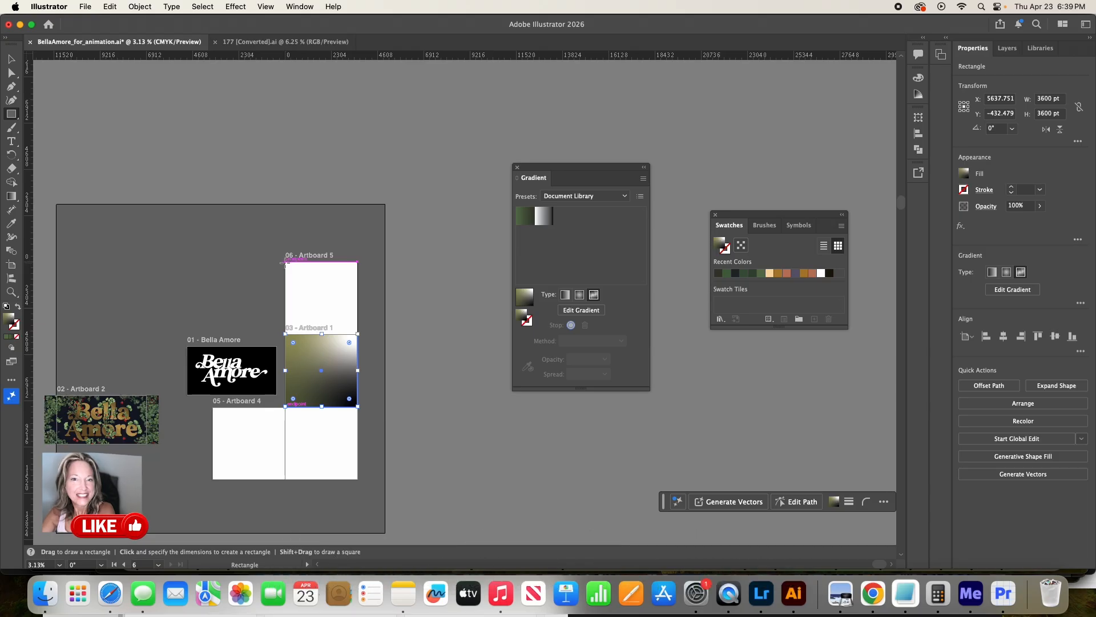
drag(286, 262, 358, 333)
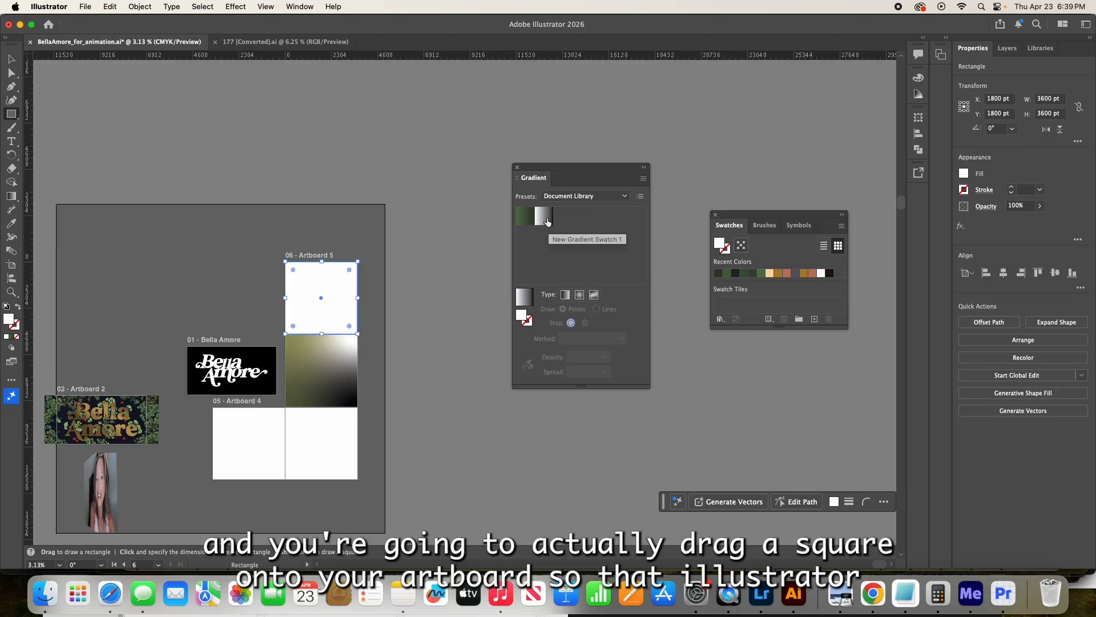
key(v)
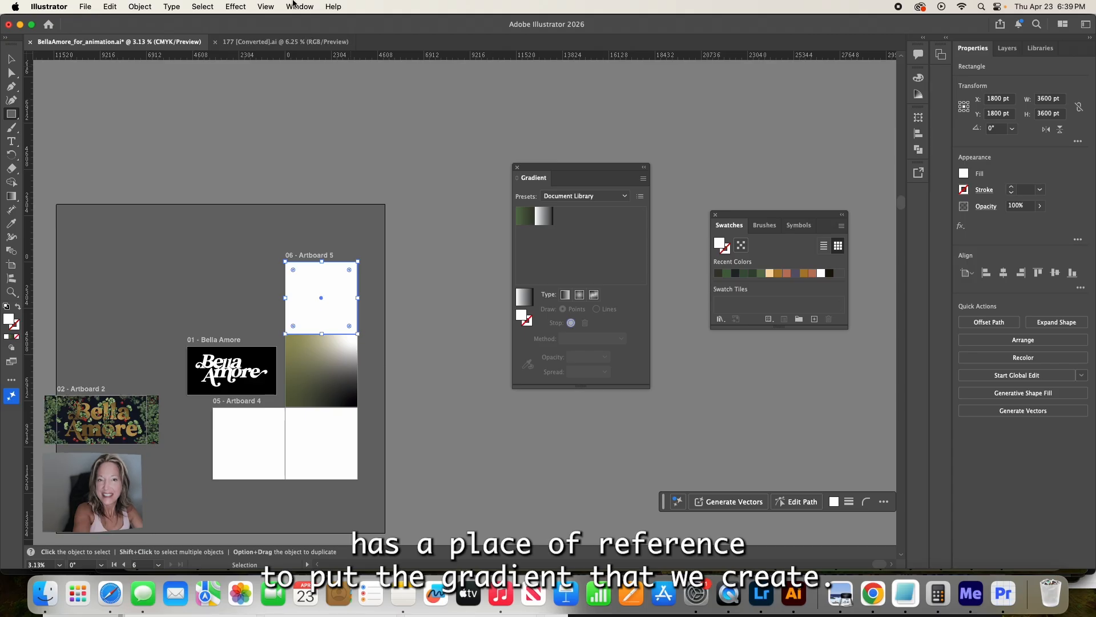
- Fill the new square with a white-to-black linear gradient
click(295, 8)
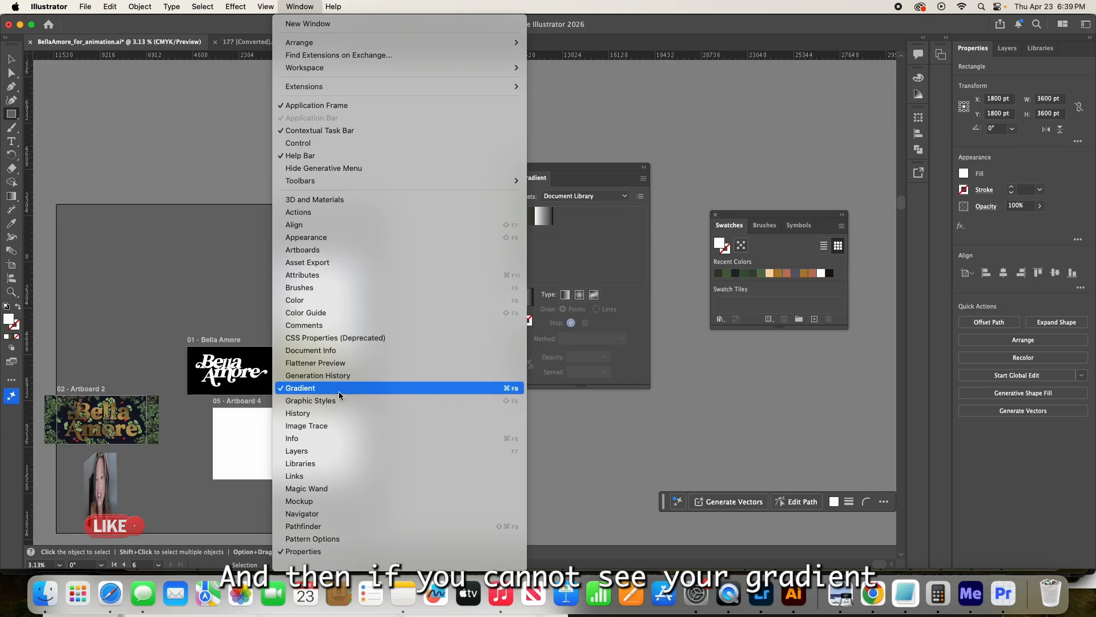
click(578, 250)
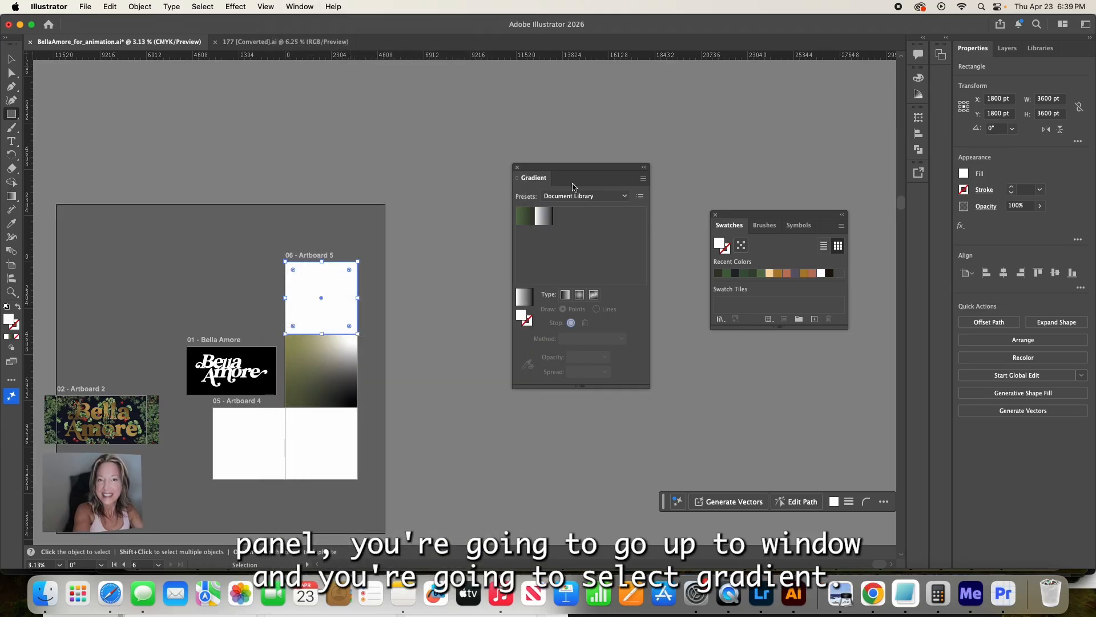
drag(569, 172, 503, 170)
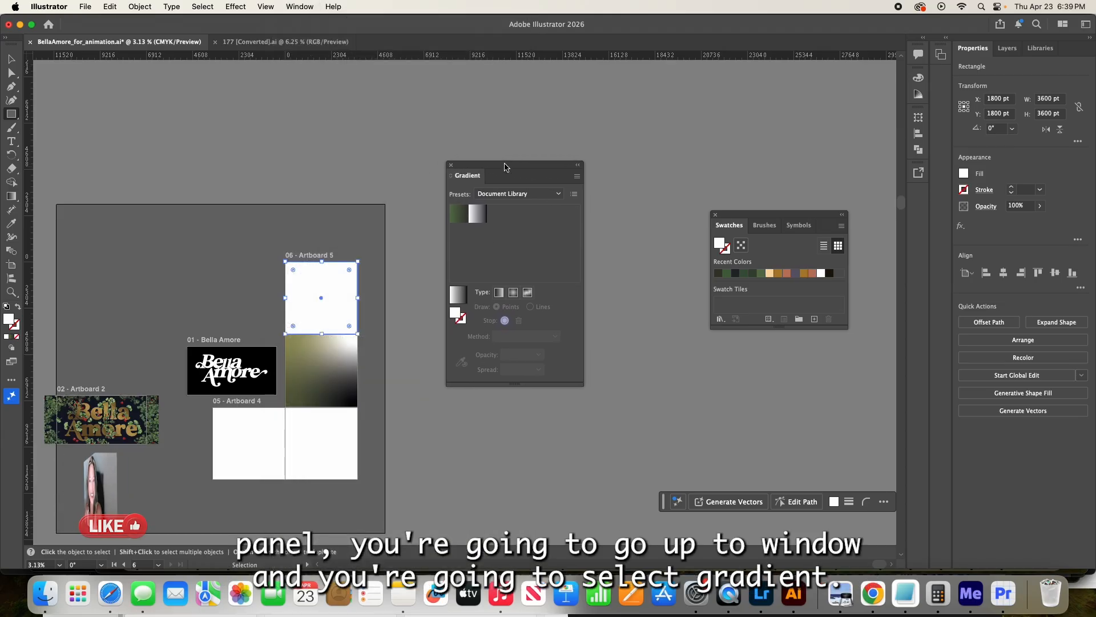
click(461, 298)
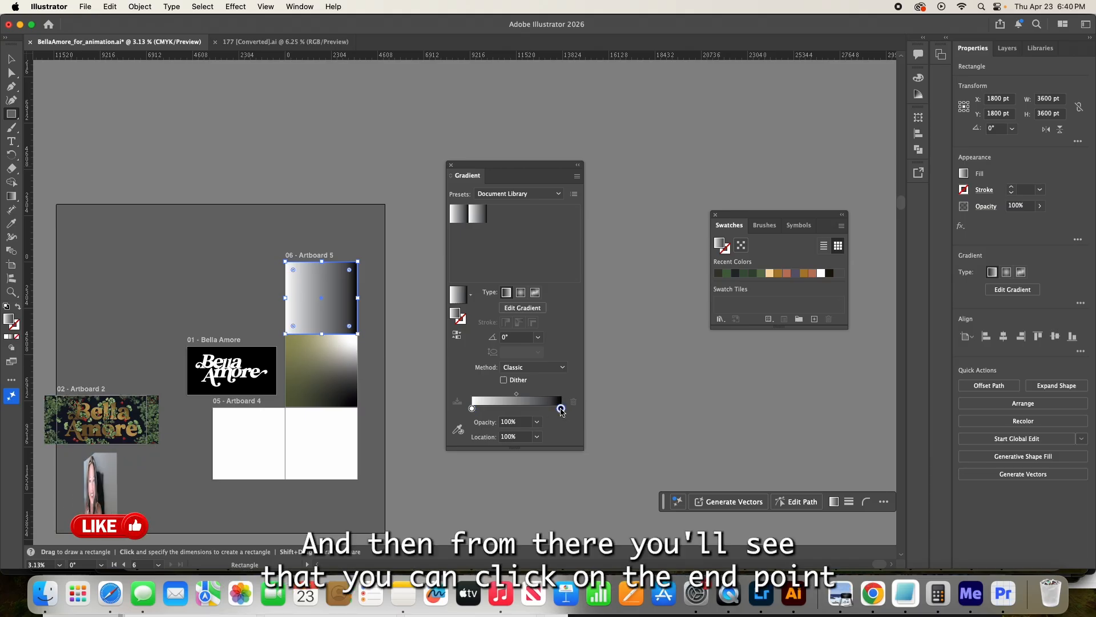
- Recolor the gradient's black end stop by sampling the medium green from the recent color swatches
double_click(561, 409)
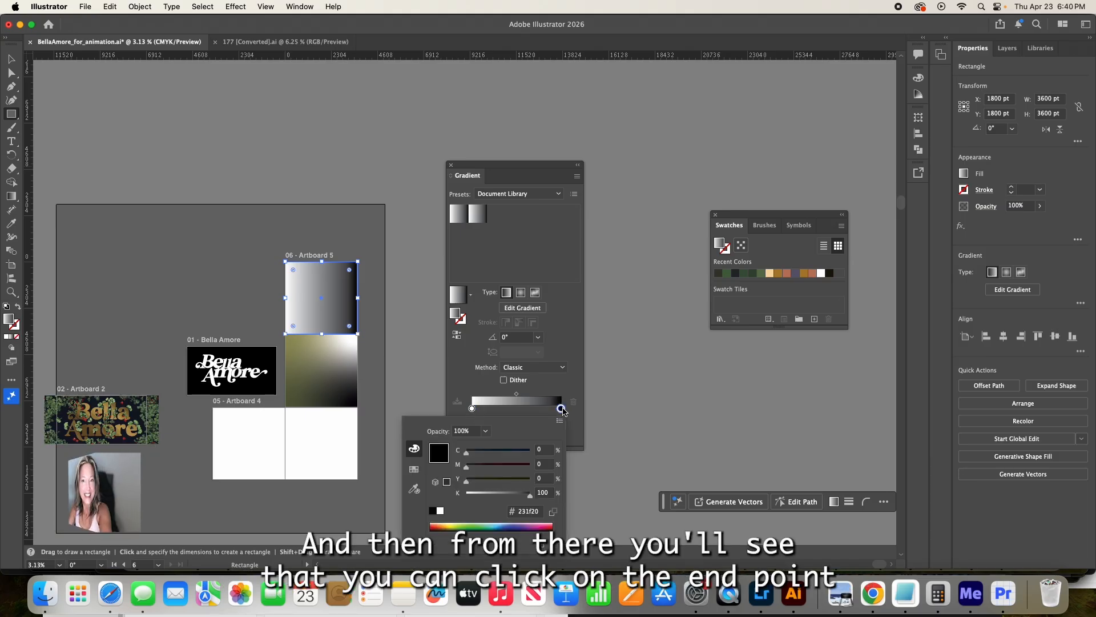
click(414, 489)
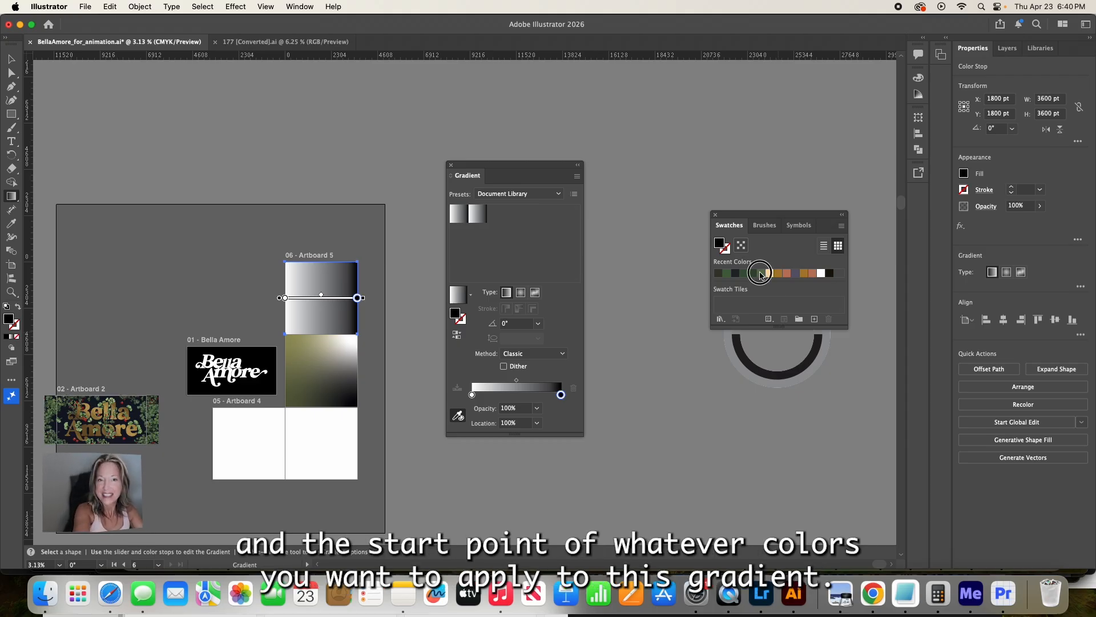
click(760, 273)
drag(777, 215, 670, 197)
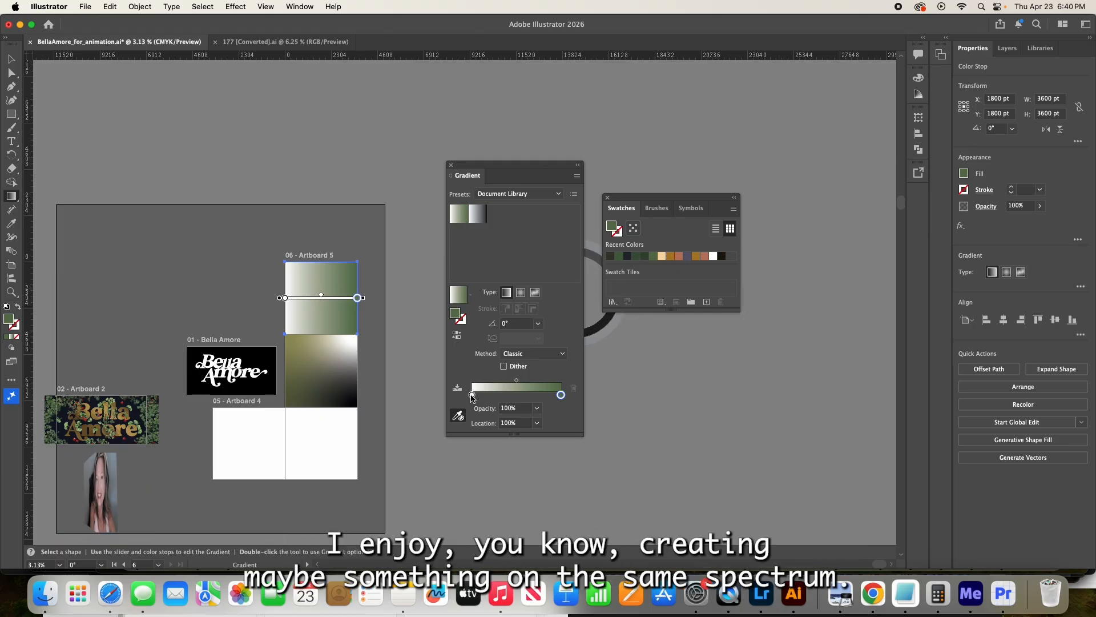
- Recolor the gradient's white start stop by sampling the darkest green-gray from the recent color swatches
double_click(471, 395)
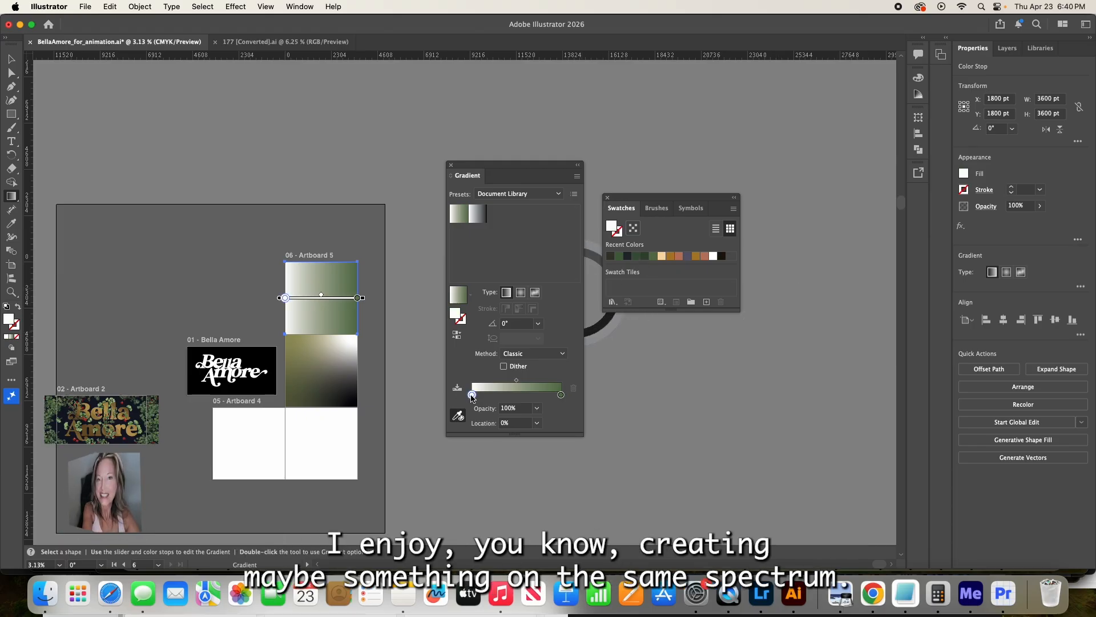
click(629, 257)
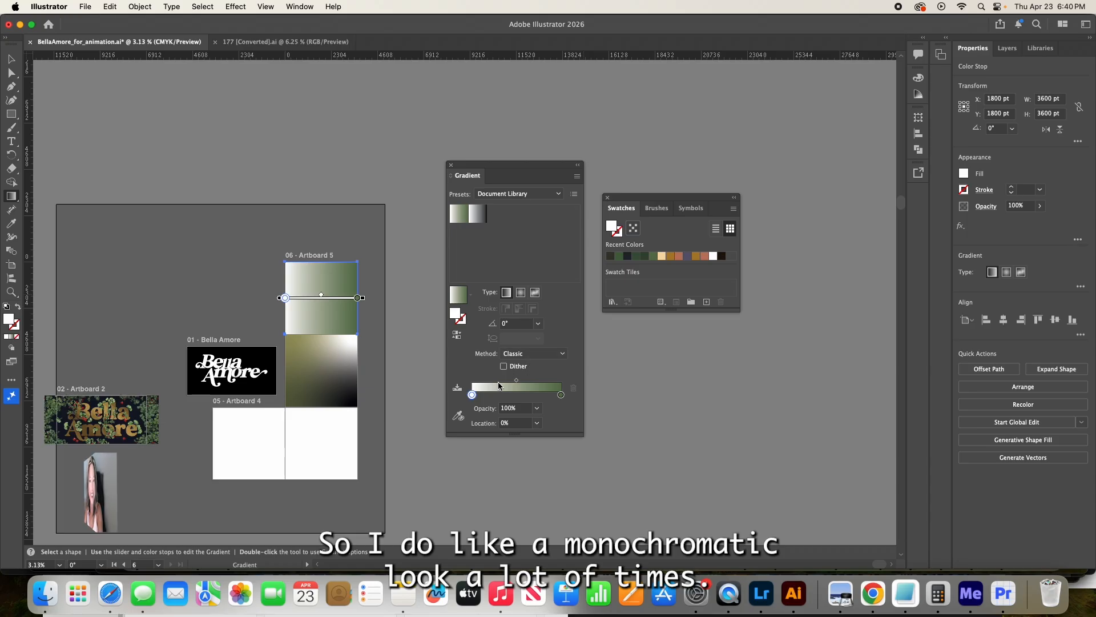
click(465, 412)
click(611, 256)
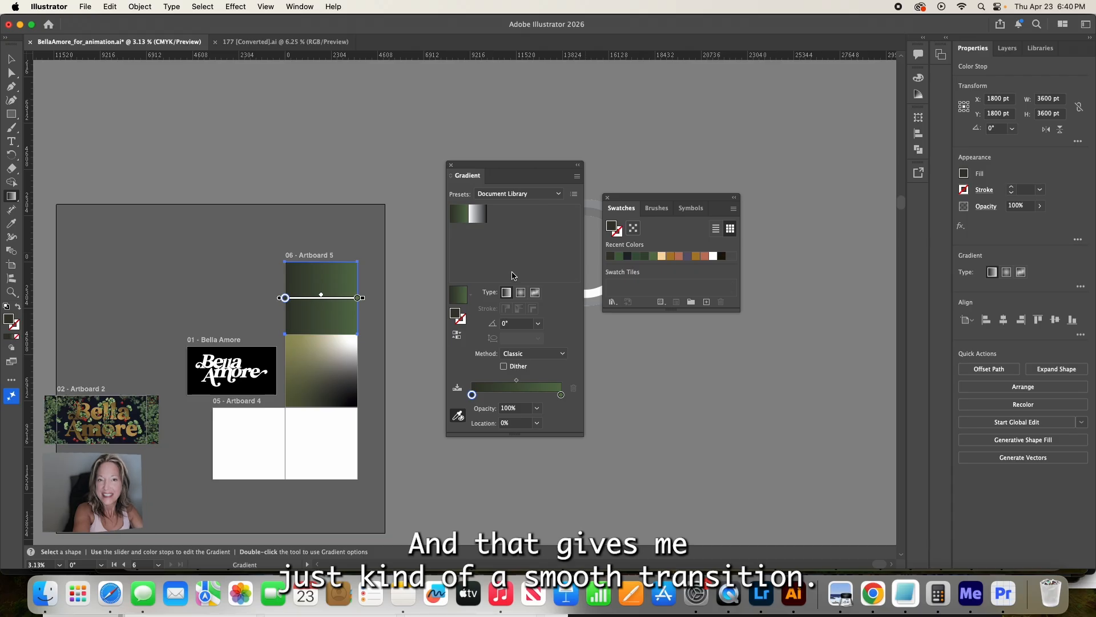
- Add two intermediate color stops at about 32% and 65% and recolor the 65% stop to brown a26f3a
click(500, 395)
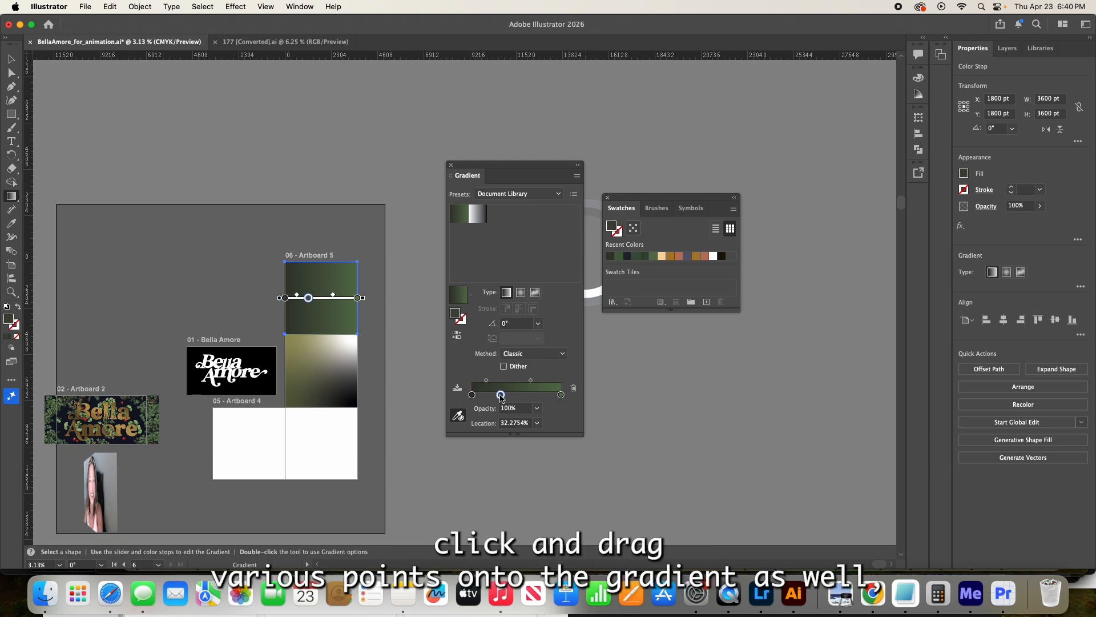
click(531, 395)
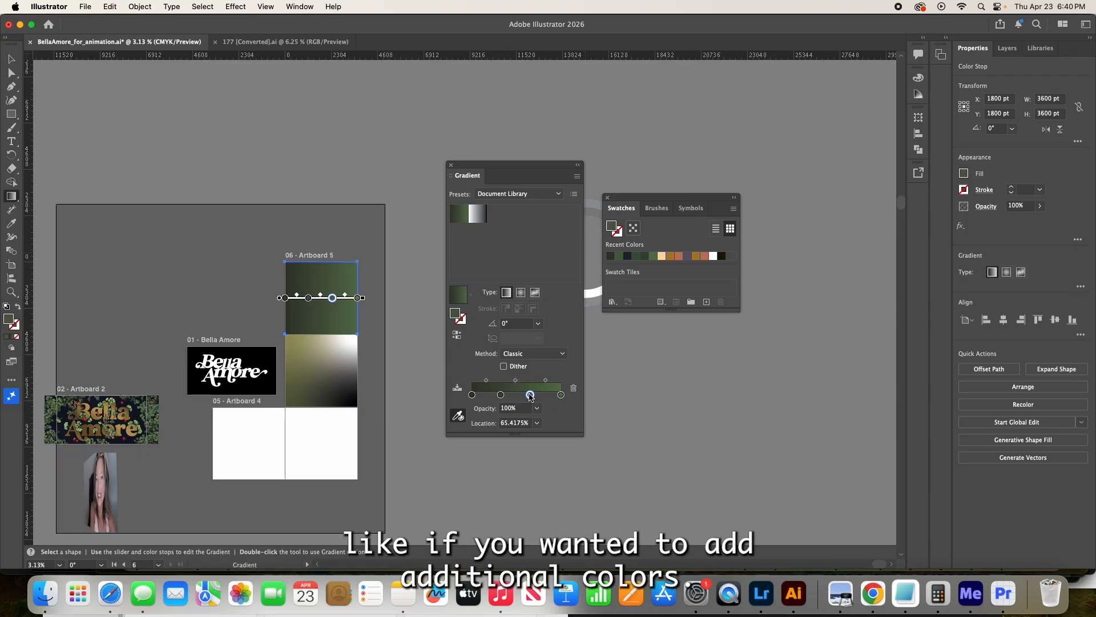
double_click(530, 395)
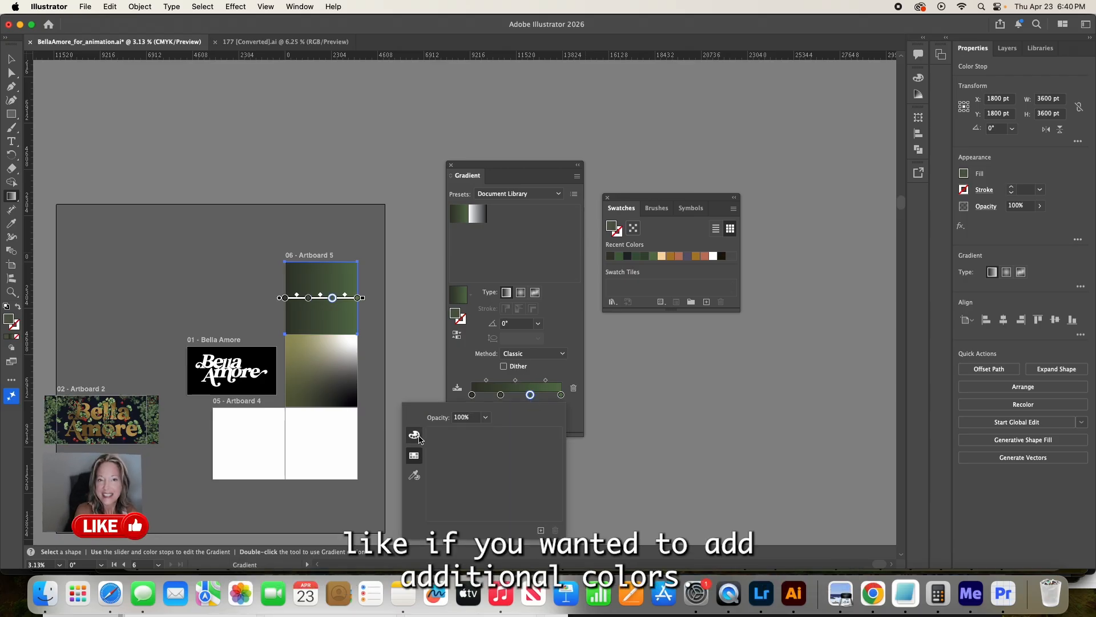
click(415, 435)
drag(512, 443, 474, 446)
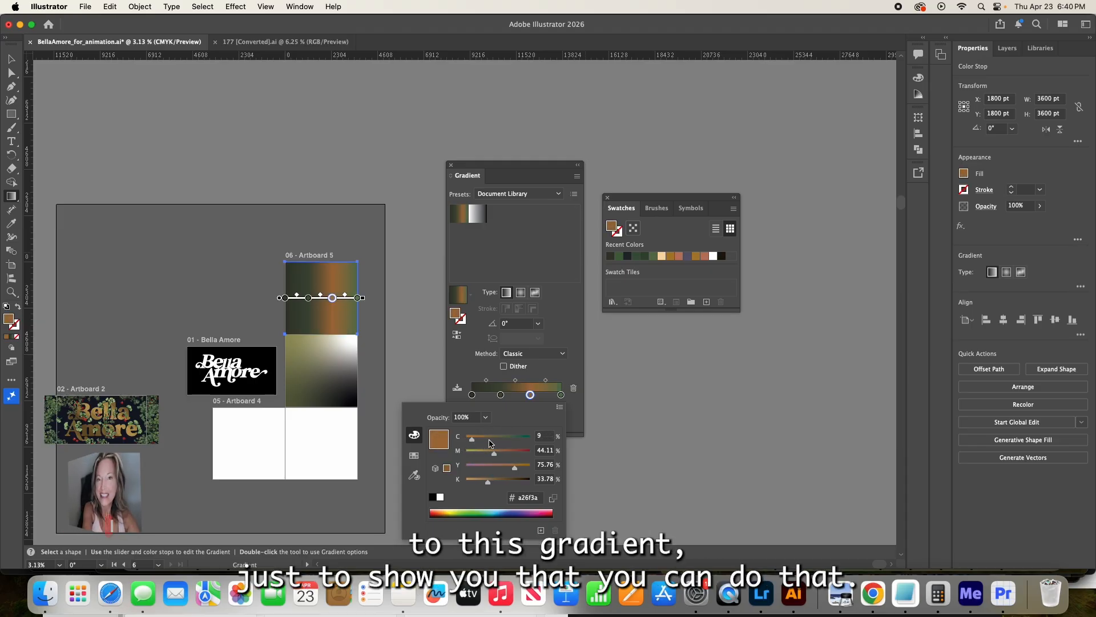
click(563, 379)
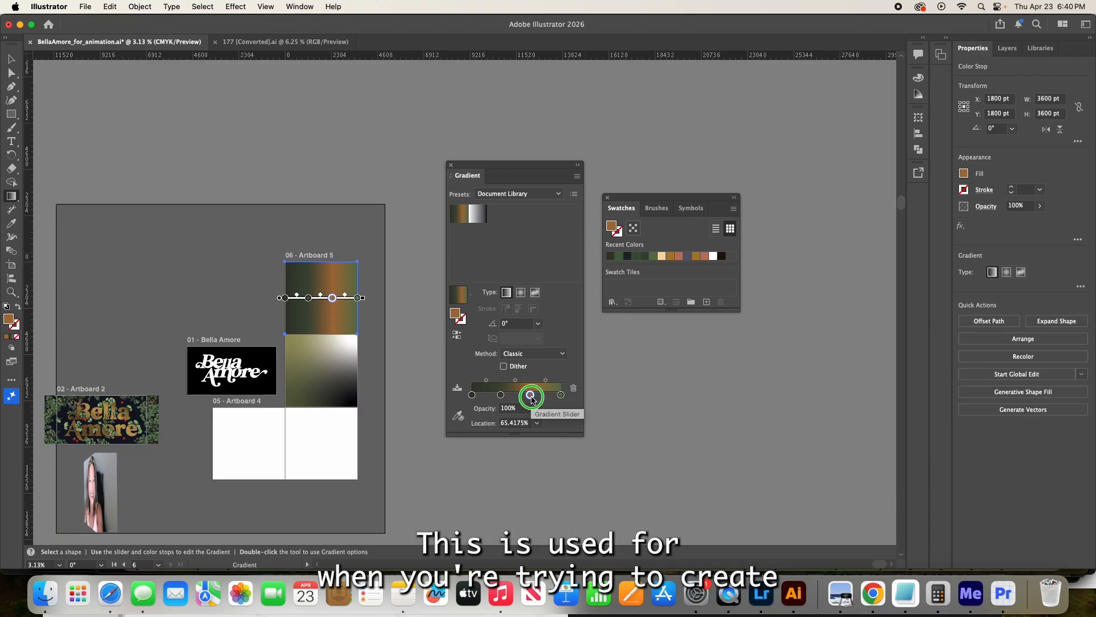
- Remove both intermediate color stops from the green gradient
drag(530, 395, 530, 444)
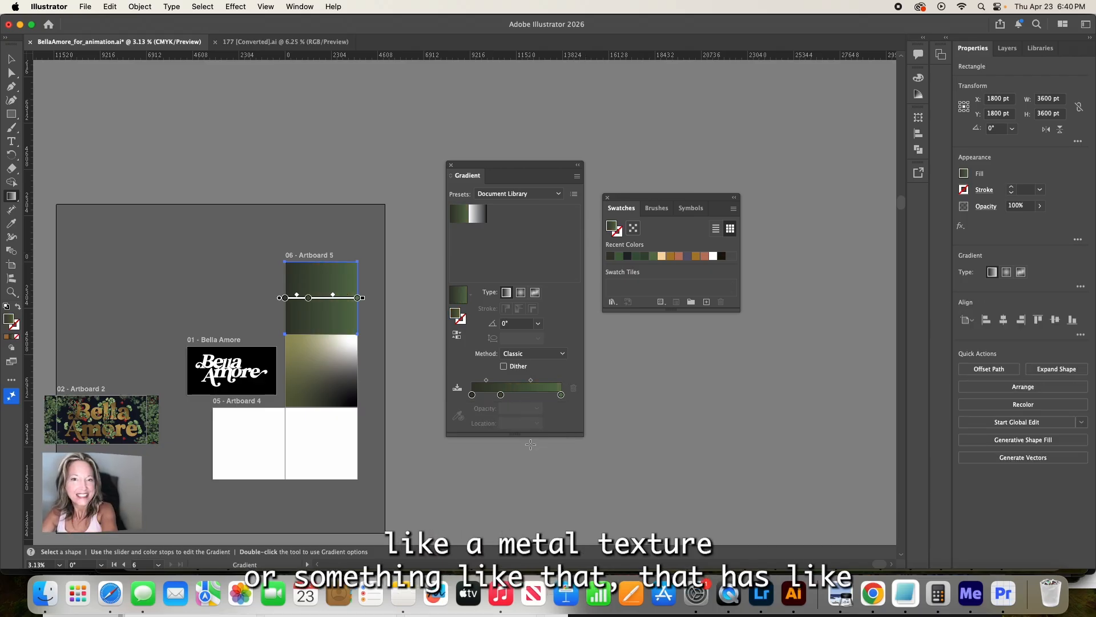
click(502, 395)
mouse_move(501, 394)
mouse_down()
mouse_move(518, 395)
mouse_move(522, 411)
mouse_up()
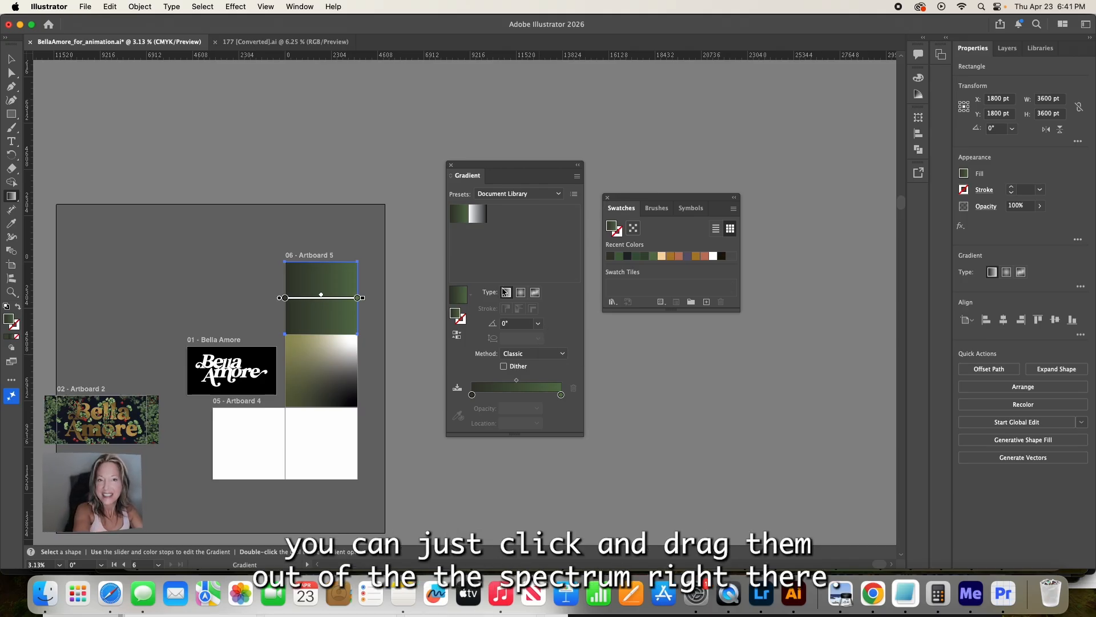
- Set the green linear gradient's angle to -90° and save the gradient as a swatch
click(537, 324)
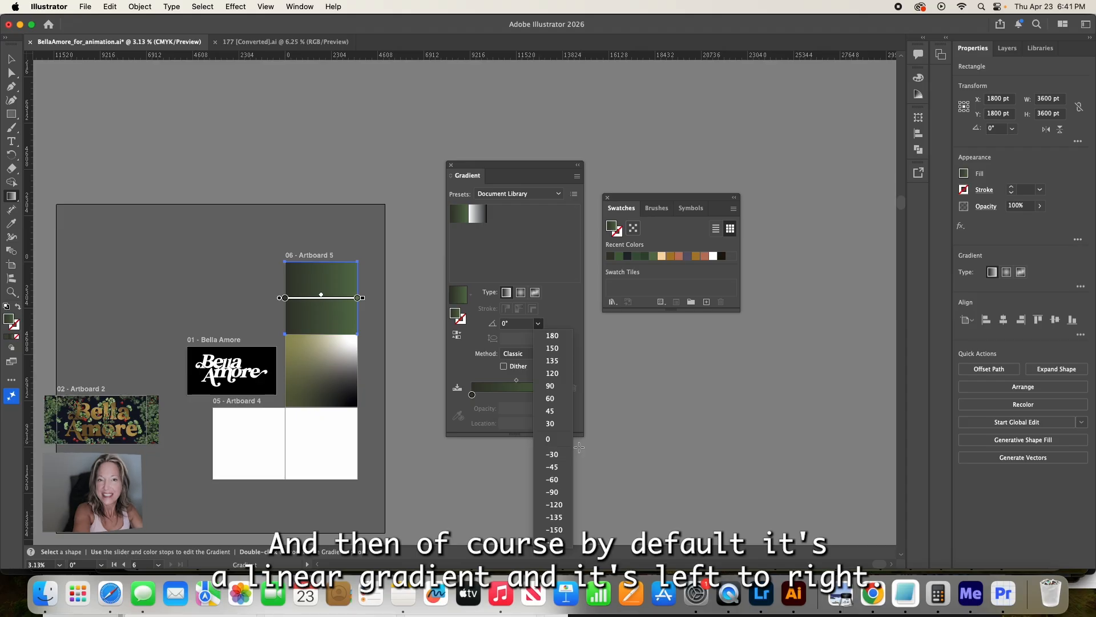
click(559, 493)
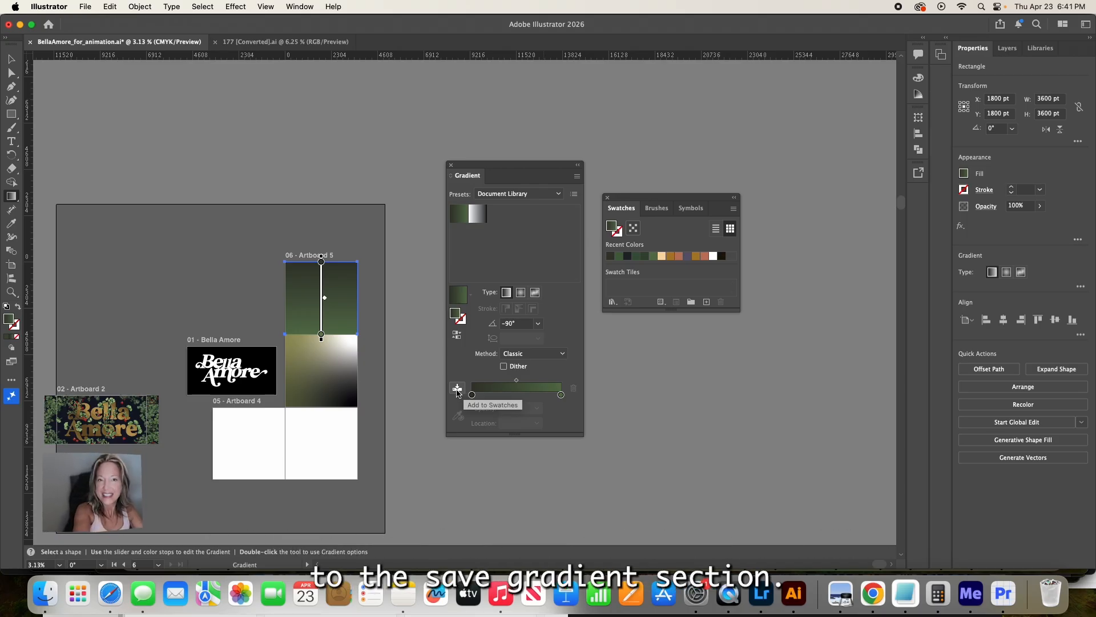
click(457, 389)
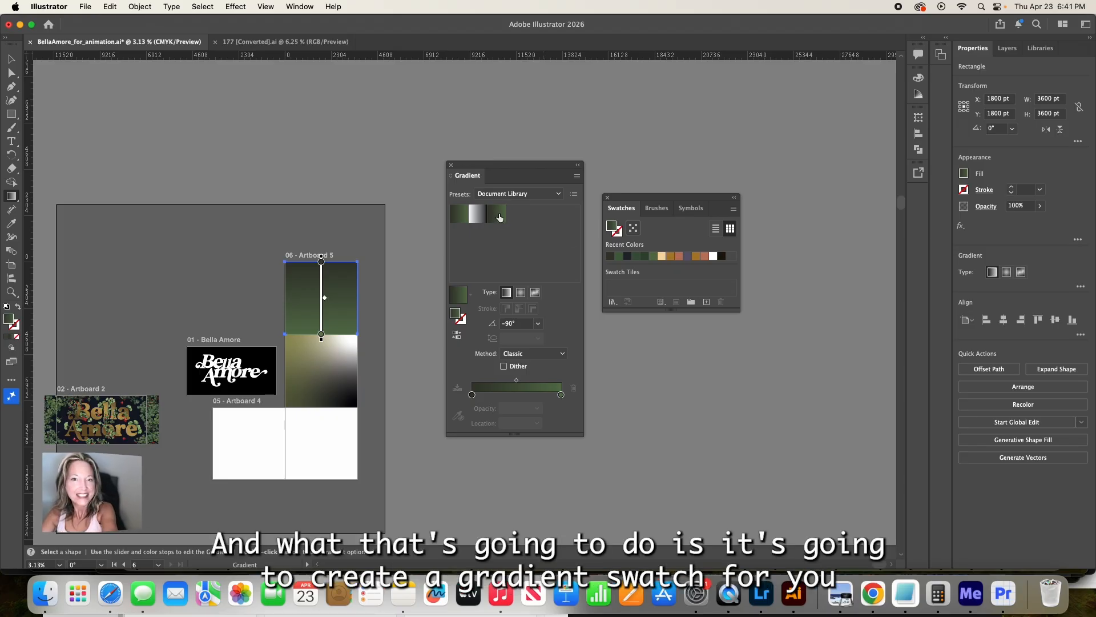
click(457, 216)
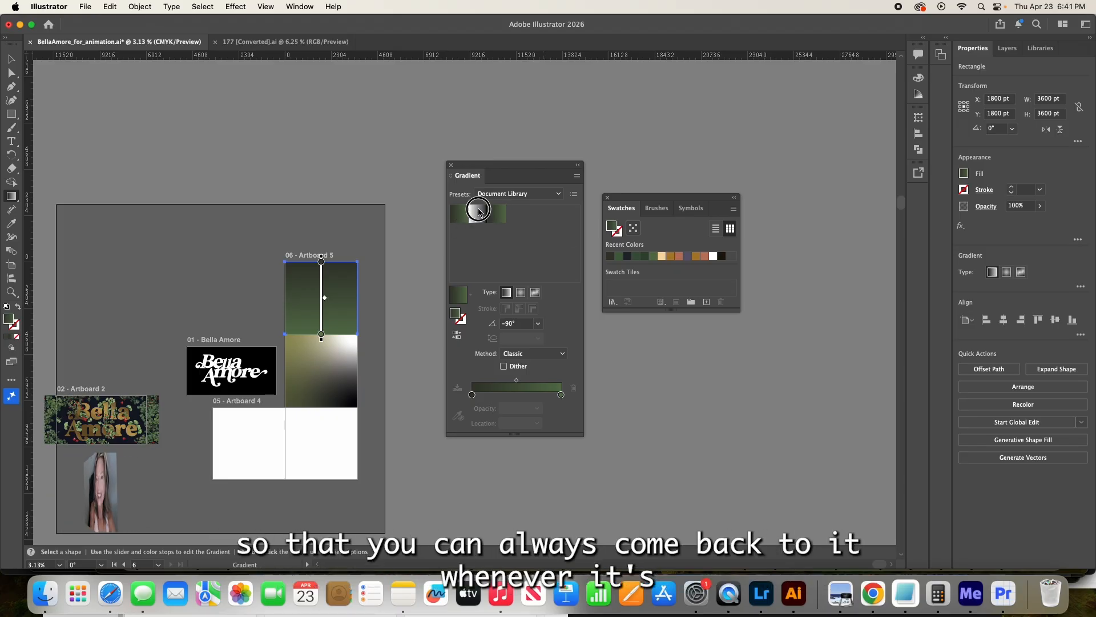
click(496, 214)
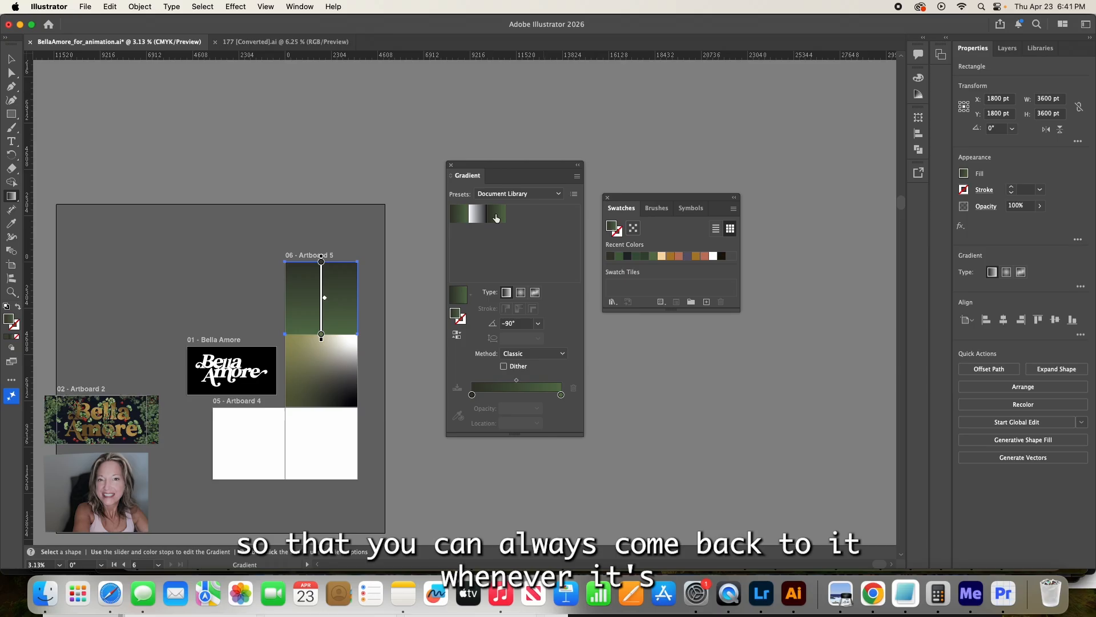
- Change the square's fill to a freeform gradient and move its two upper color stops inward from the corners
click(535, 293)
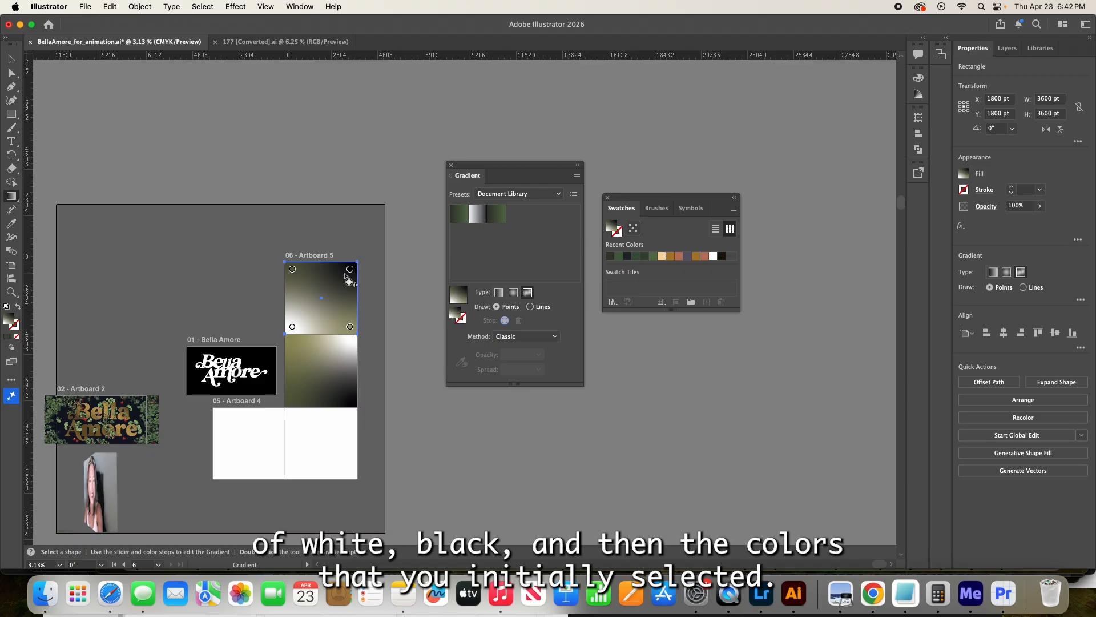
click(349, 271)
mouse_move(349, 275)
mouse_down()
mouse_move(318, 308)
mouse_move(303, 294)
mouse_move(347, 275)
mouse_move(292, 273)
mouse_move(310, 294)
mouse_move(328, 294)
mouse_move(300, 278)
mouse_up()
click(343, 274)
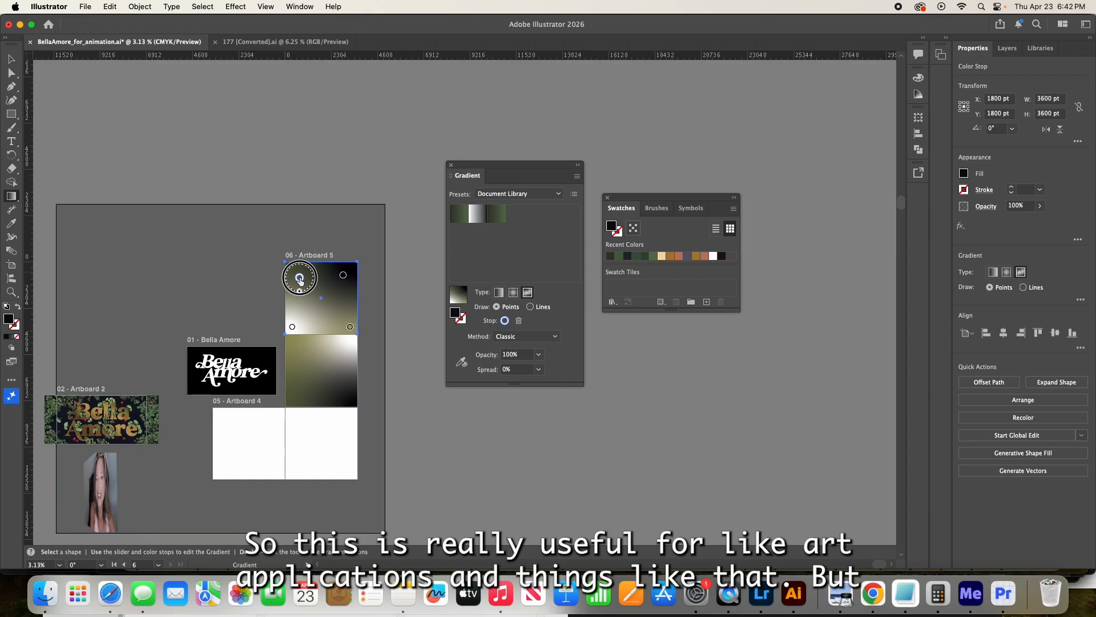
- Move the freeform gradient's two lower color stops inward from the square's corners
click(293, 328)
mouse_move(294, 330)
mouse_down()
mouse_move(326, 294)
mouse_move(298, 321)
mouse_move(344, 321)
mouse_up()
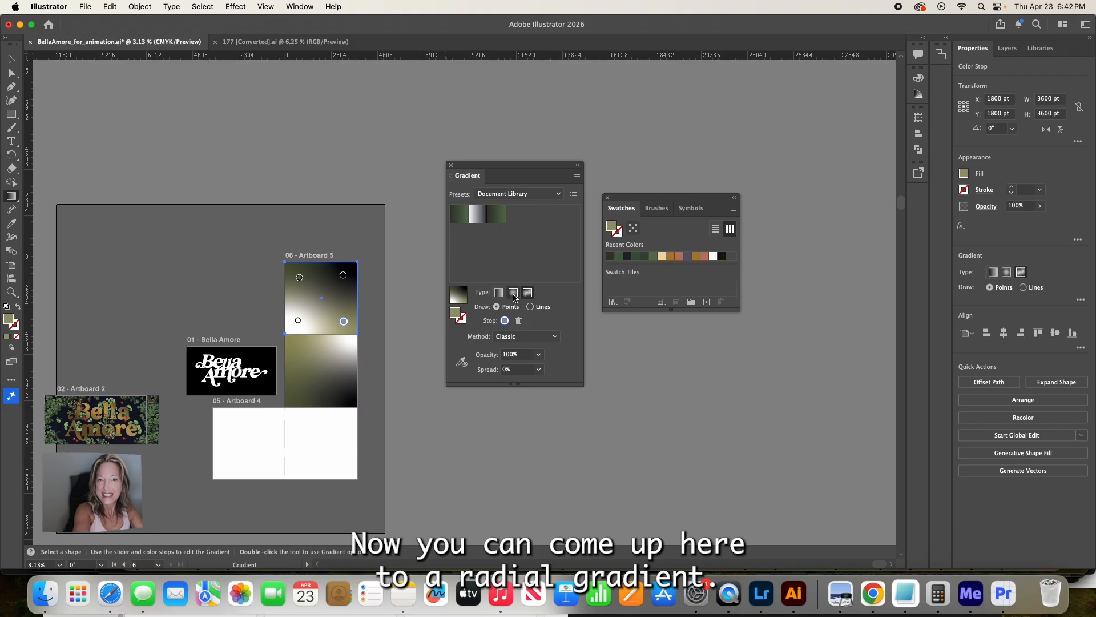
- Change the square's fill to a radial gradient and shift its midpoint to 13% and back out to about 48%
click(514, 293)
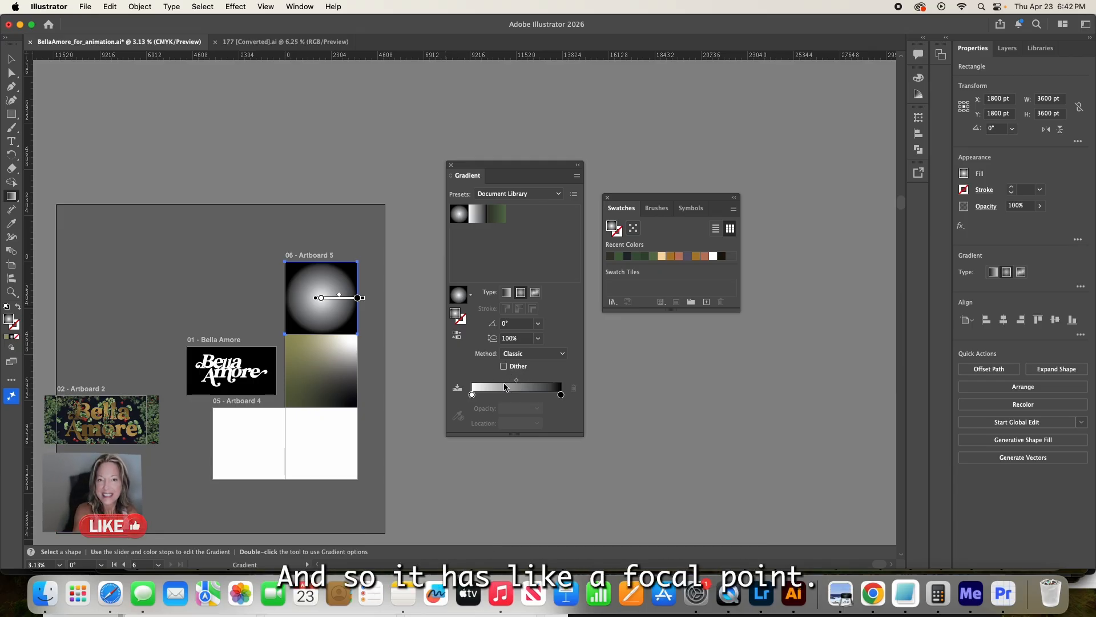
drag(516, 380, 478, 384)
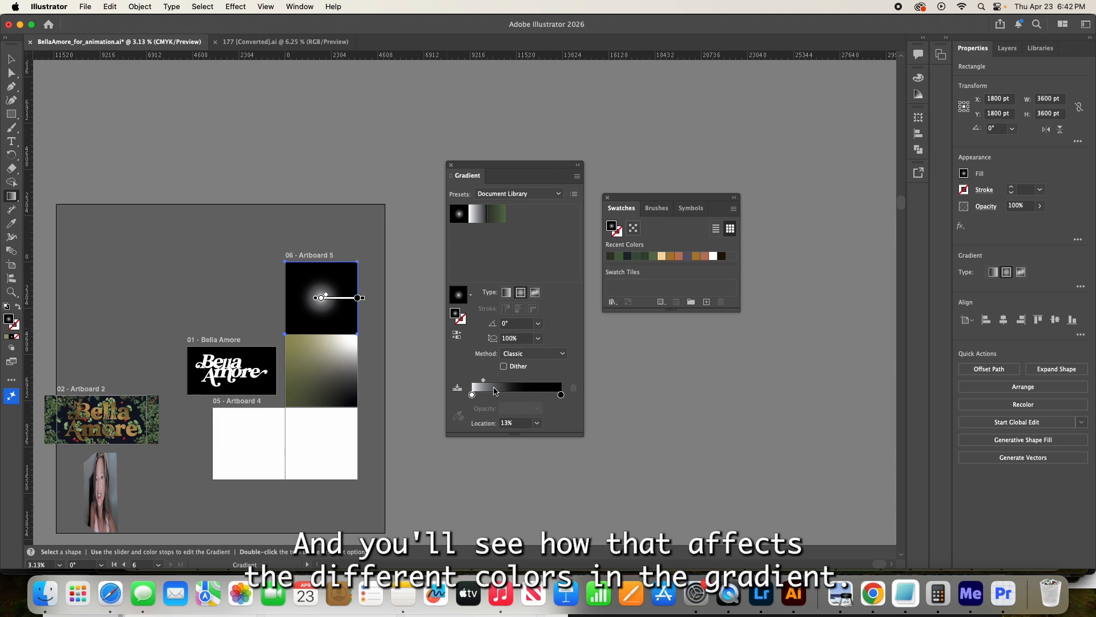
drag(484, 383, 518, 388)
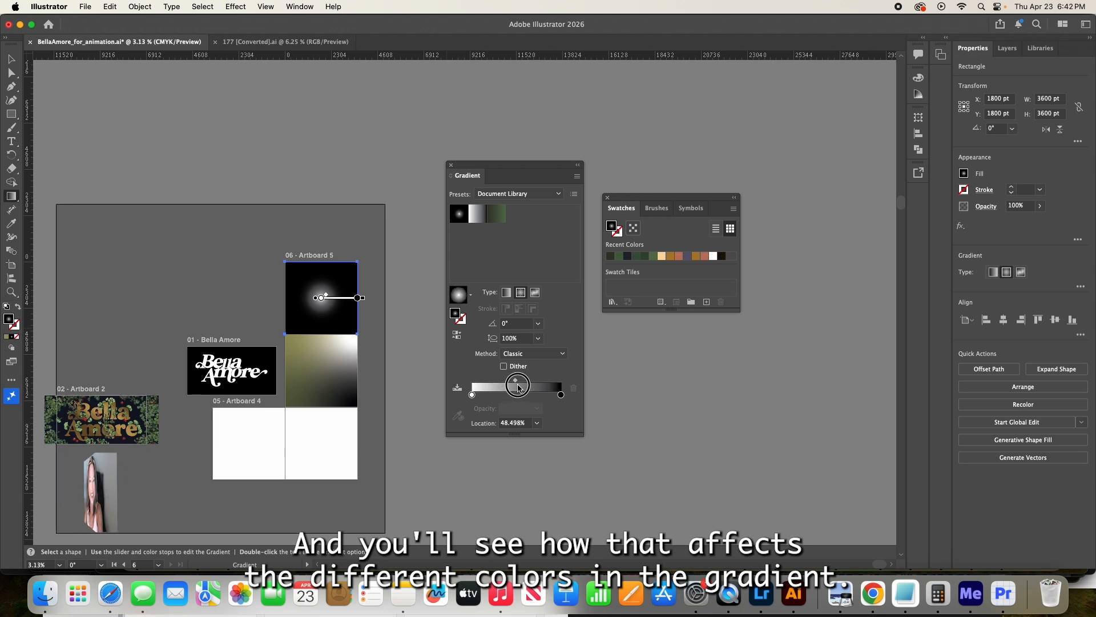
- Change the square's fill back to a freeform gradient and switch to the Selection tool
click(535, 293)
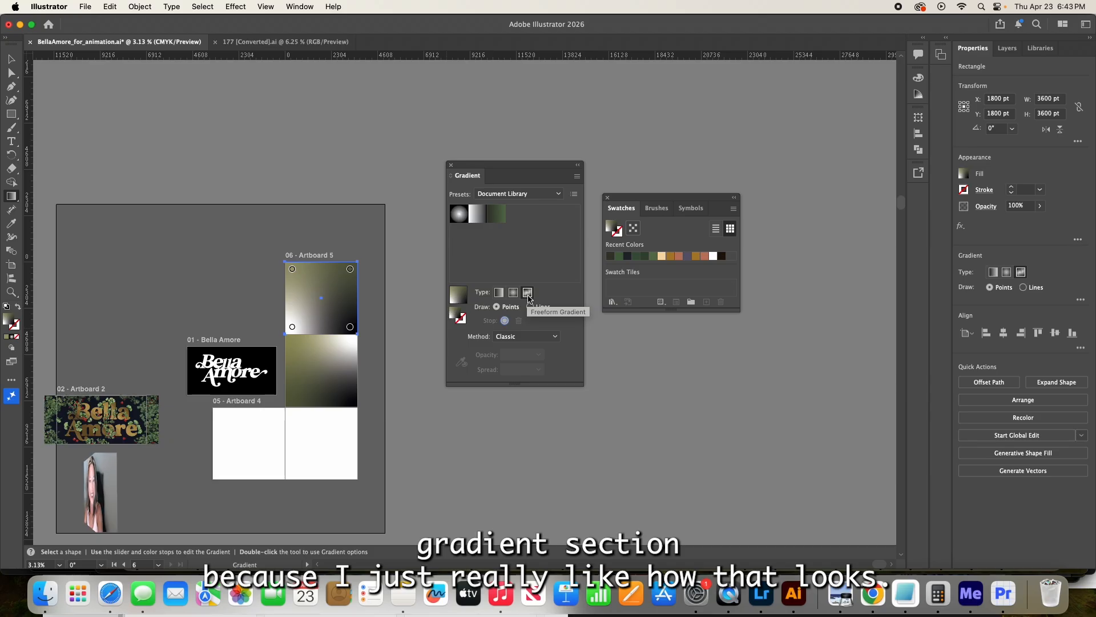
key(v)
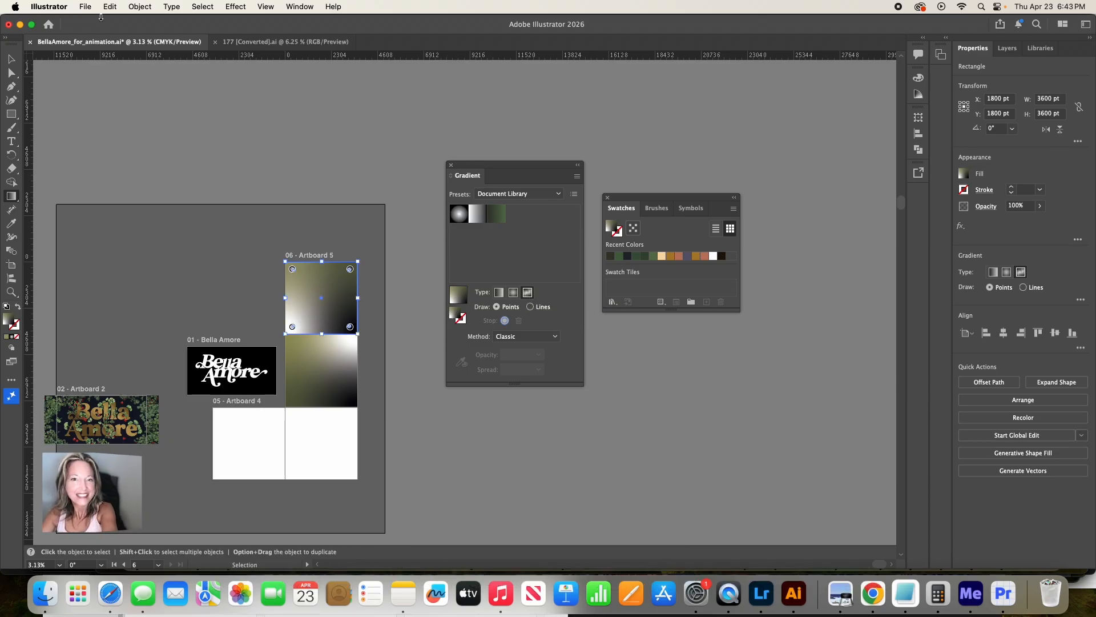
key(g)
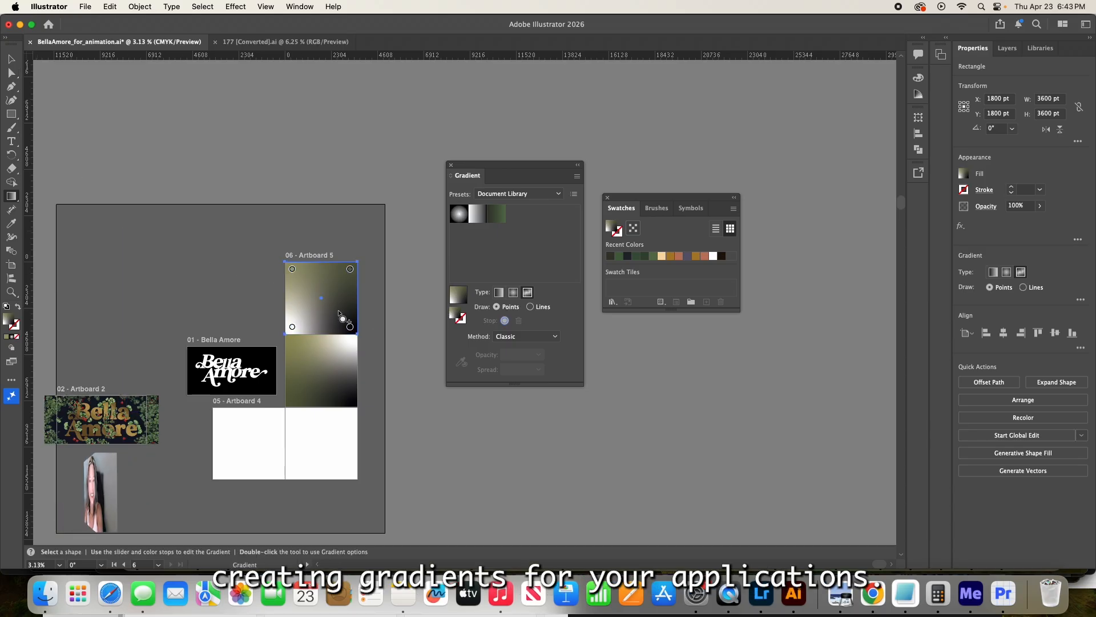
key(v)
- Set up a PNG export of BellaAmore_for_animation using artboard range 2-3, and cancel it without exporting
click(85, 8)
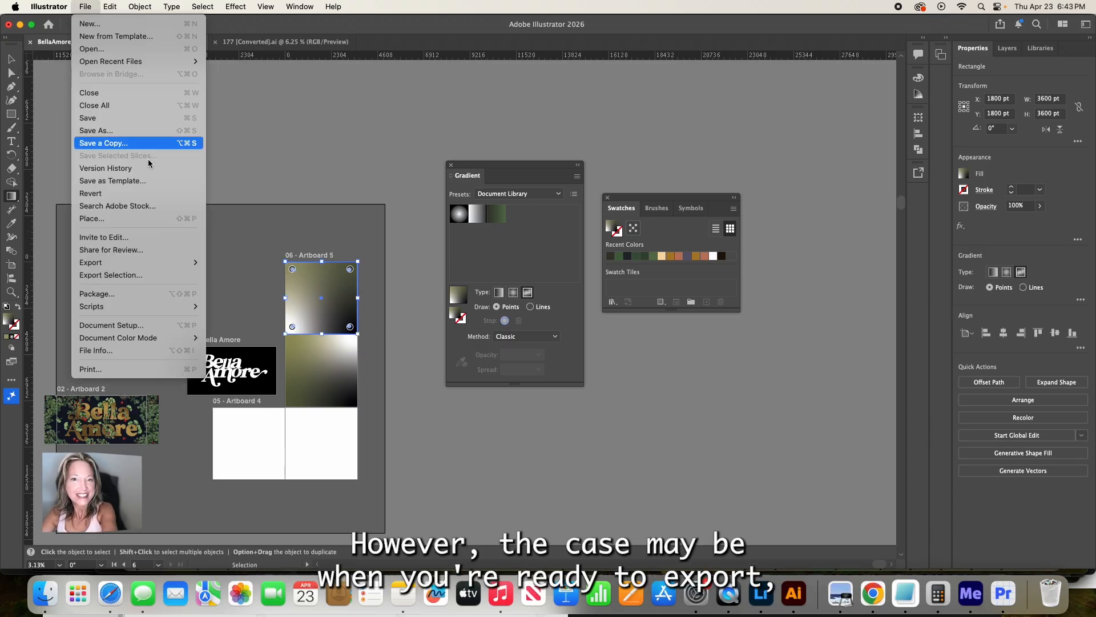
mouse_move(195, 262)
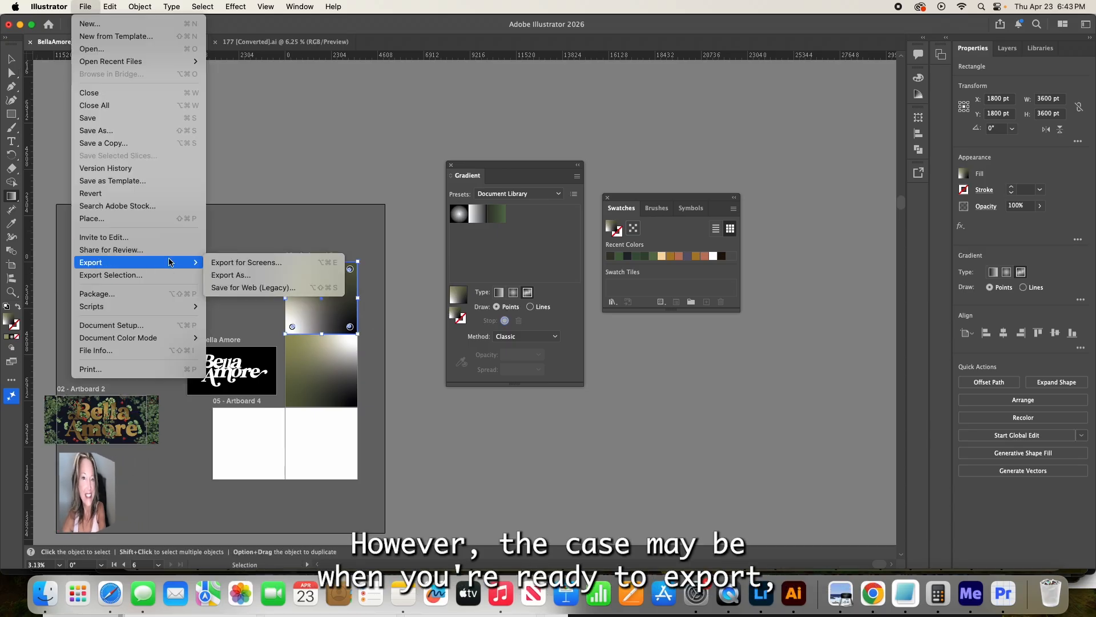
click(249, 276)
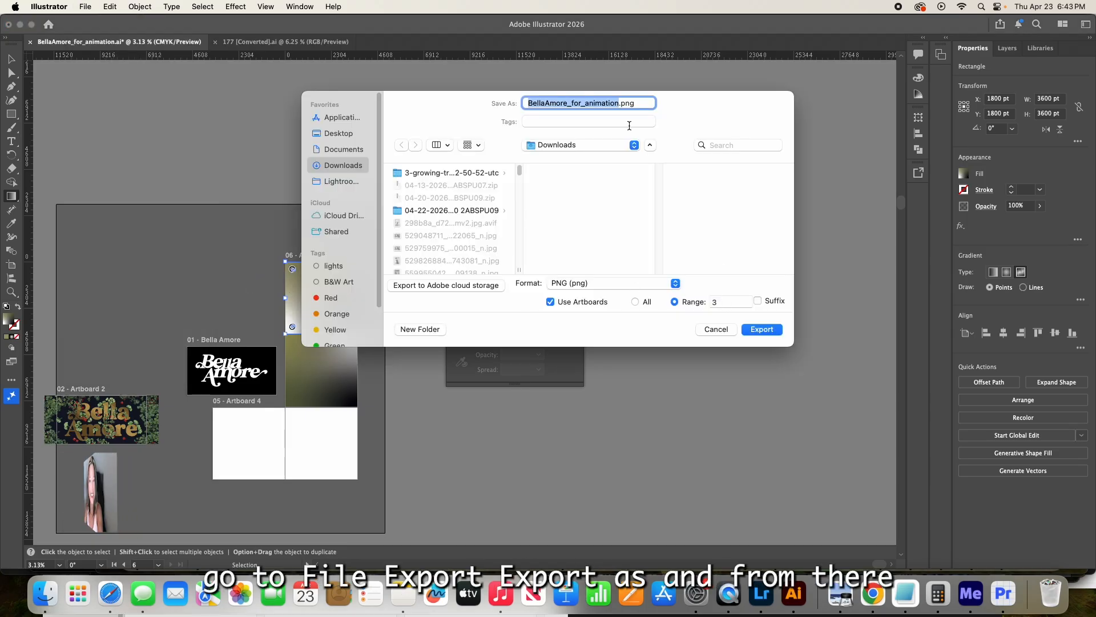
drag(475, 98, 673, 66)
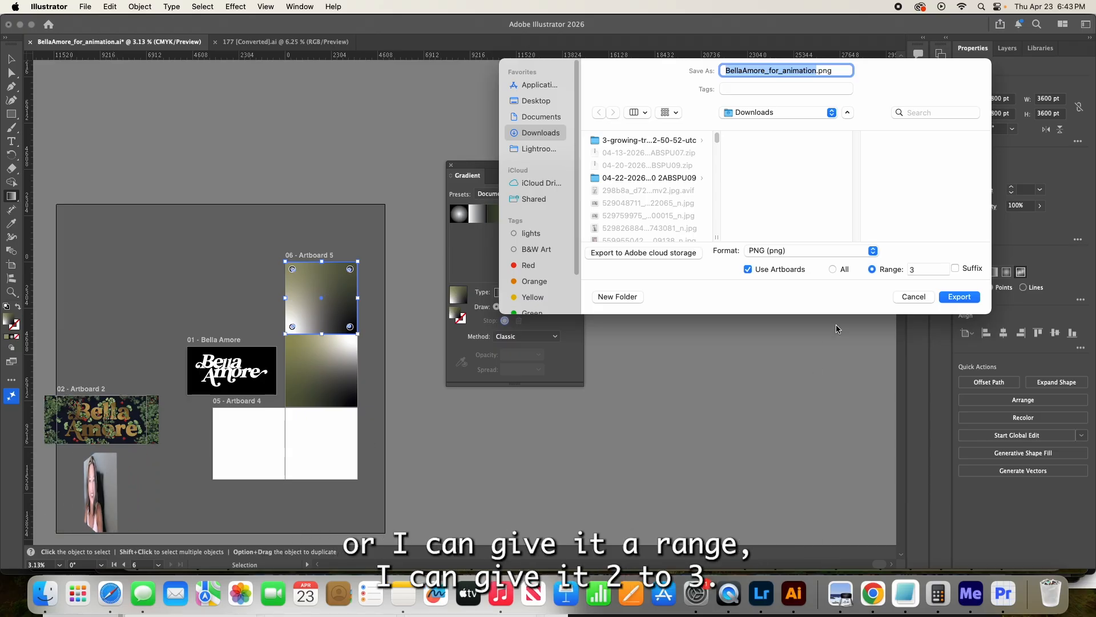
click(921, 270)
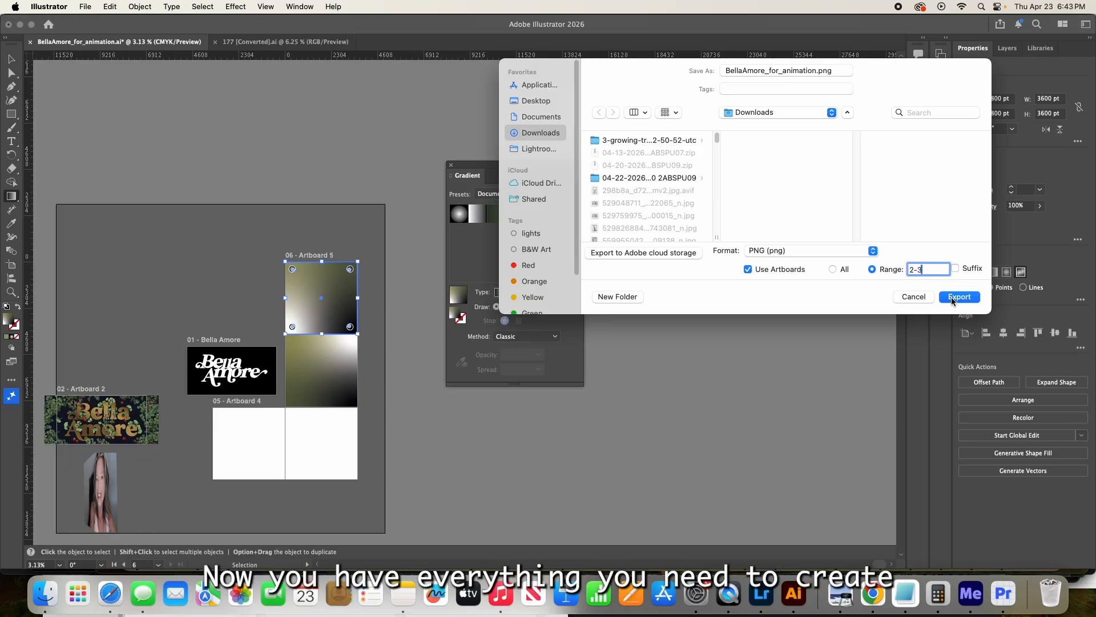
click(916, 296)
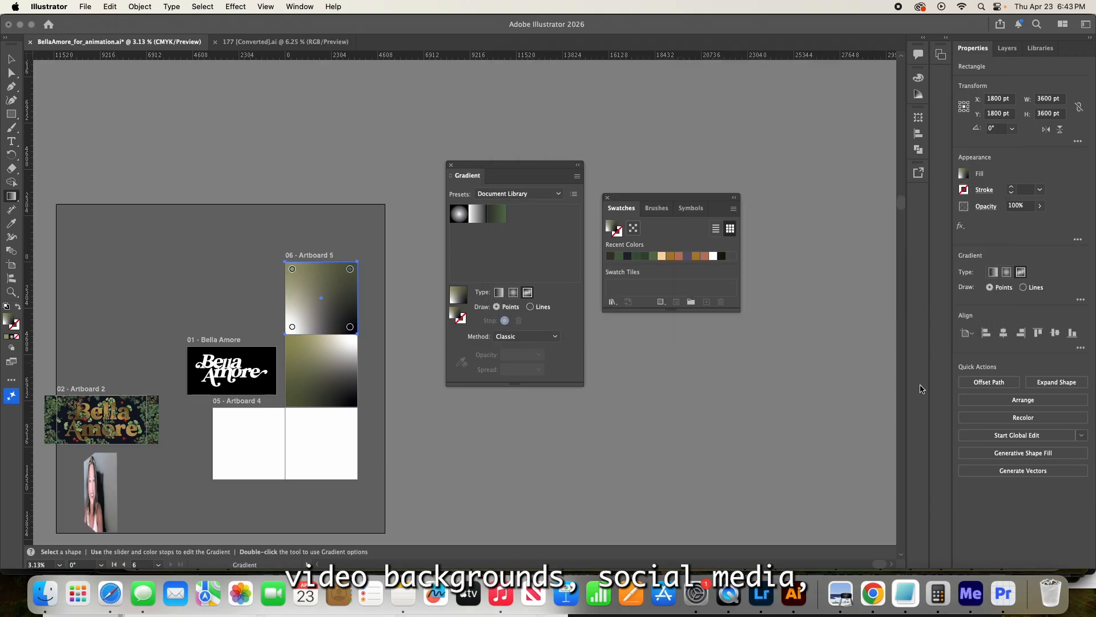